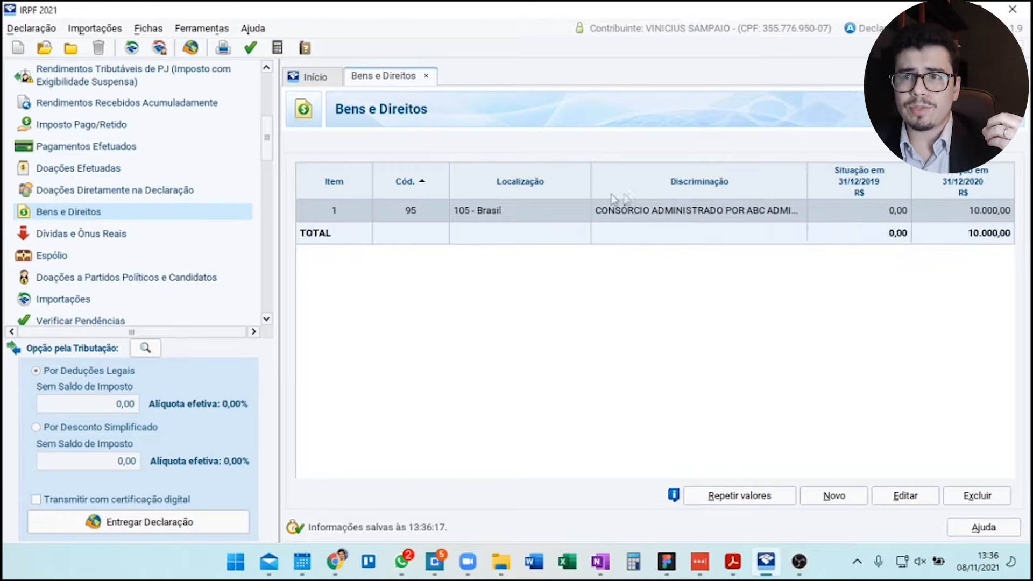
{"action": "left_click", "coordinate": [199, 30]}
{"action": "left_click", "coordinate": [199, 30]}
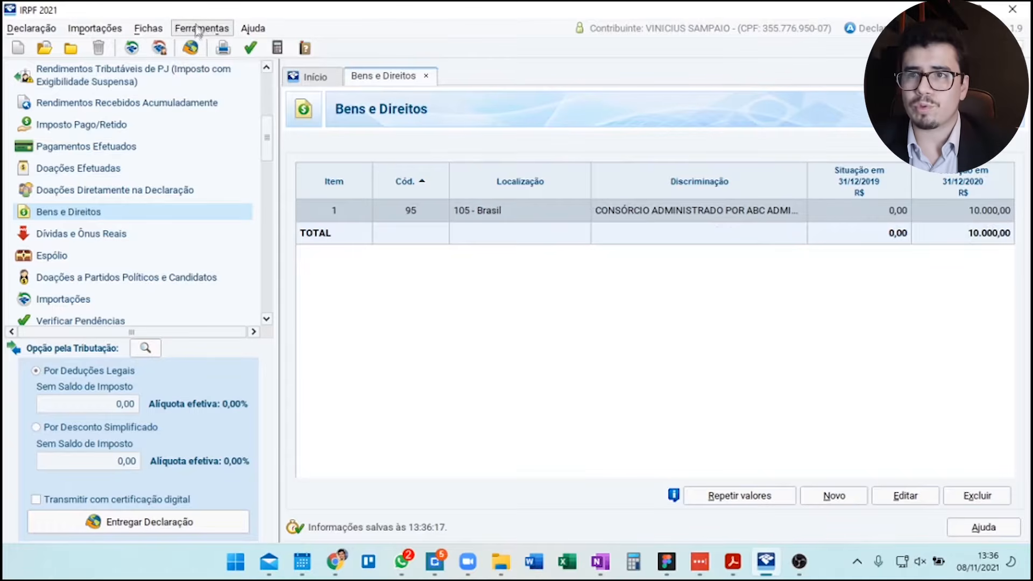
{"action": "left_click", "coordinate": [198, 31]}
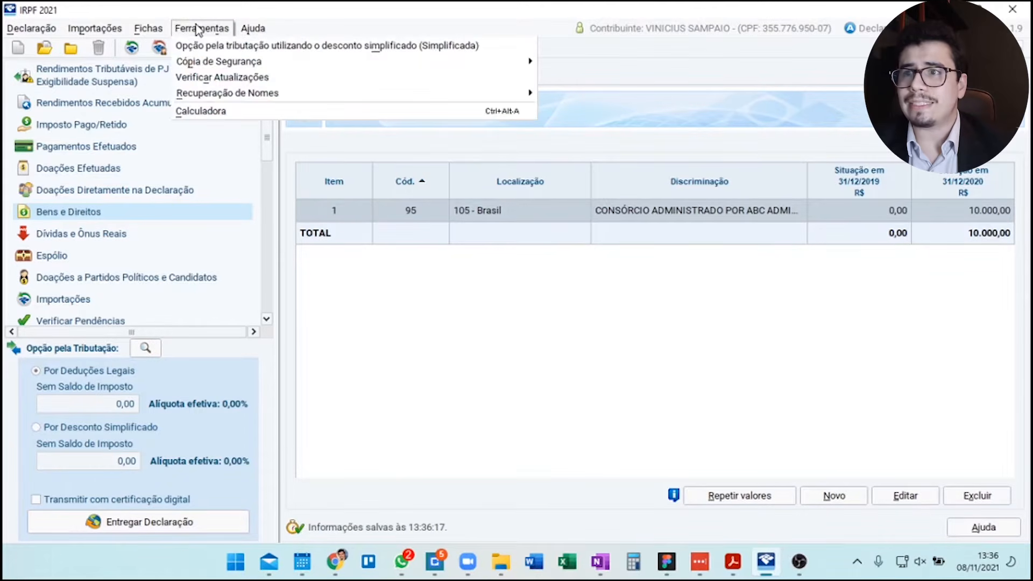
{"action": "mouse_move", "coordinate": [527, 62]}
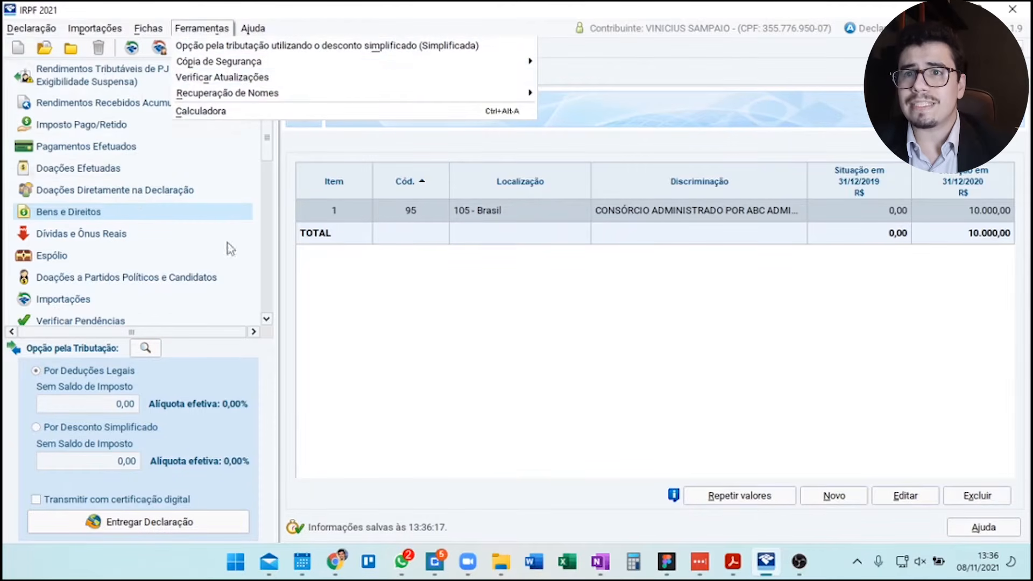
Open the code 95 consortium item under Bens e Direitos and change its description to begin "CONSÓRCIO DE CARRO ADMINISTRADO POR ABC ADMINISTRADORA".
{"action": "left_click", "coordinate": [70, 48]}
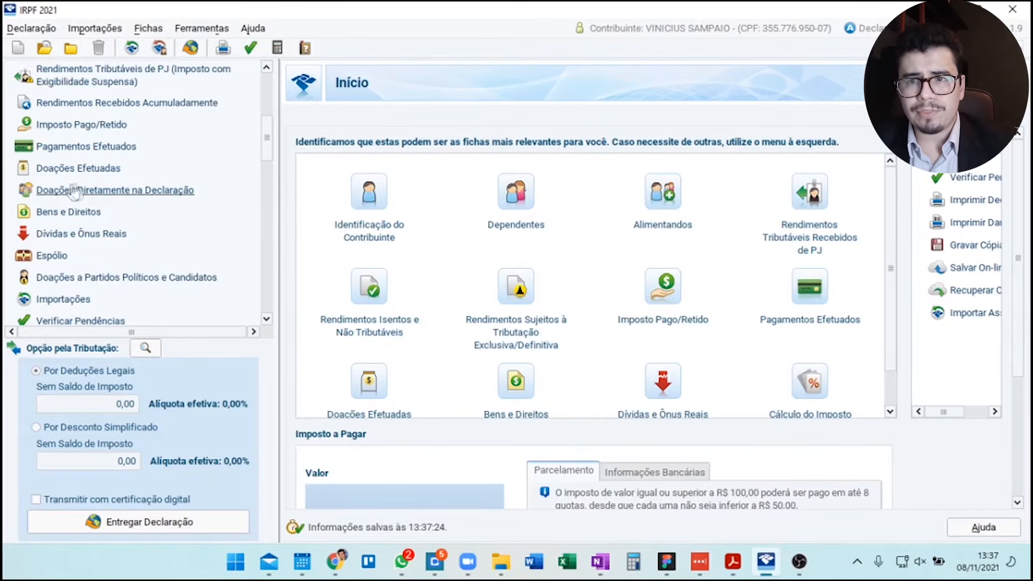
{"action": "left_click", "coordinate": [94, 211]}
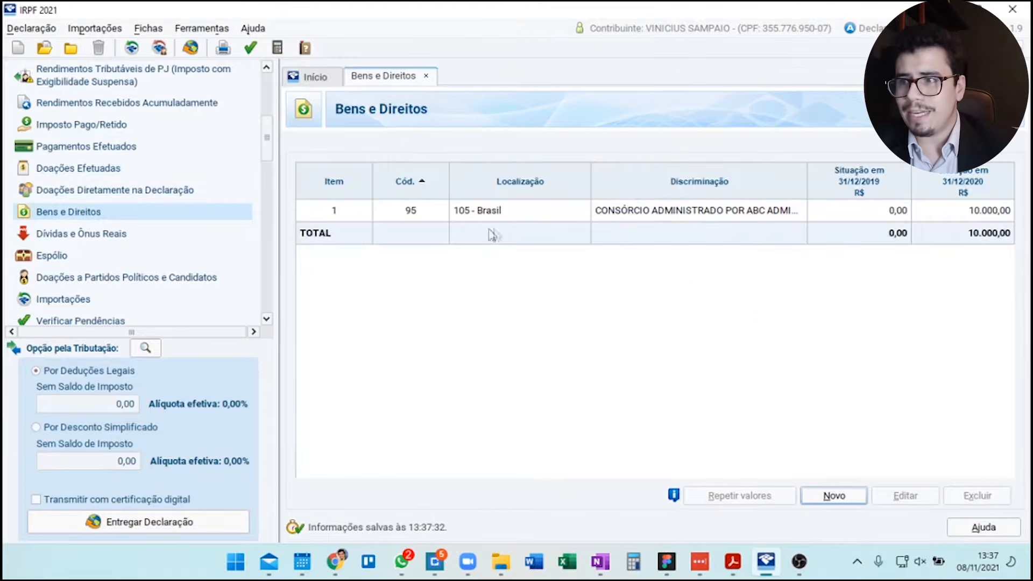
{"action": "double_click", "coordinate": [680, 212]}
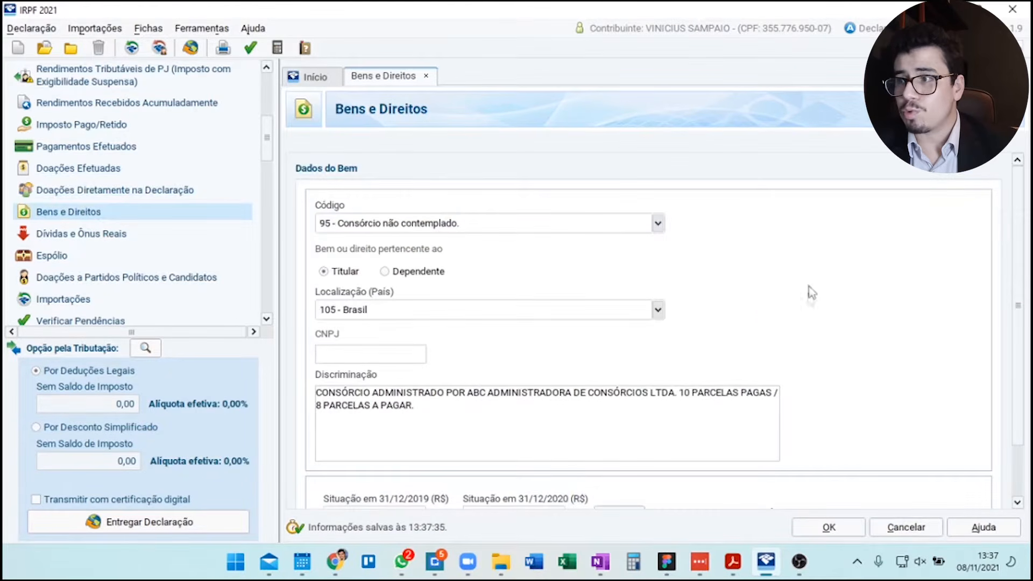
{"action": "scroll", "coordinate": [1022, 237], "scroll_direction": "down", "scroll_amount": 1}
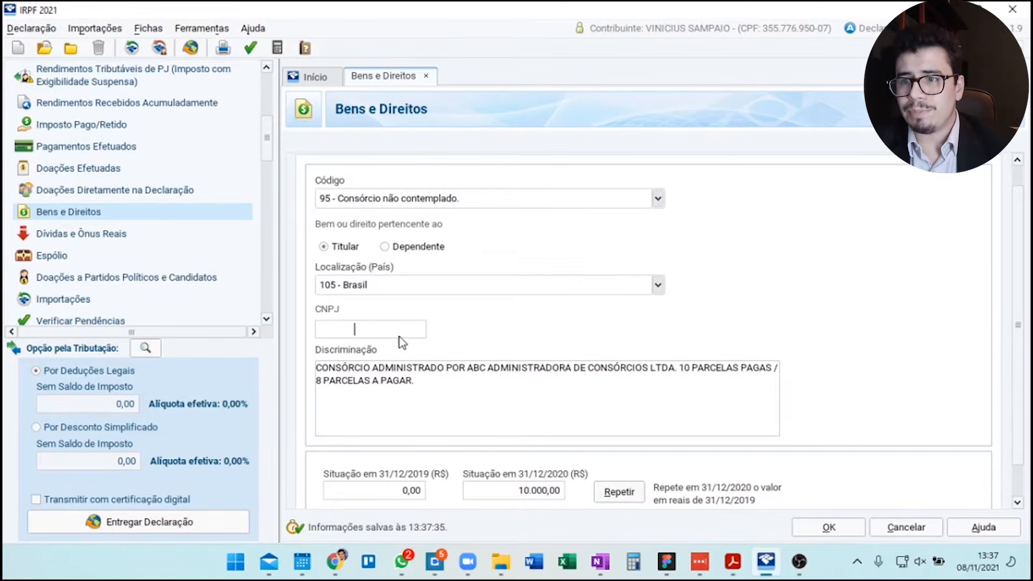
{"action": "left_click_drag", "start_coordinate": [321, 375], "coordinate": [503, 392]}
{"action": "left_click", "coordinate": [479, 387]}
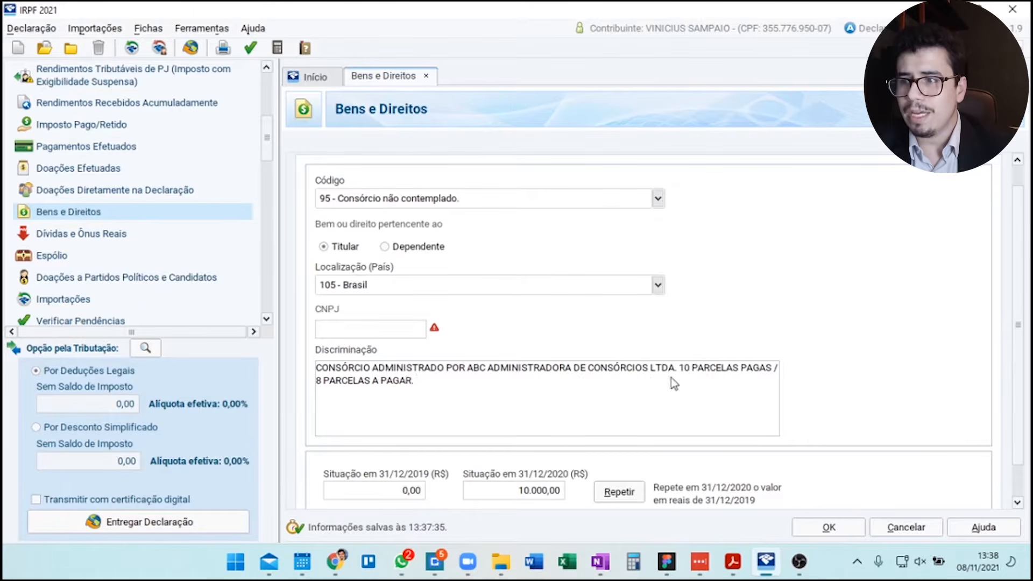
{"action": "left_click_drag", "start_coordinate": [679, 371], "coordinate": [705, 374]}
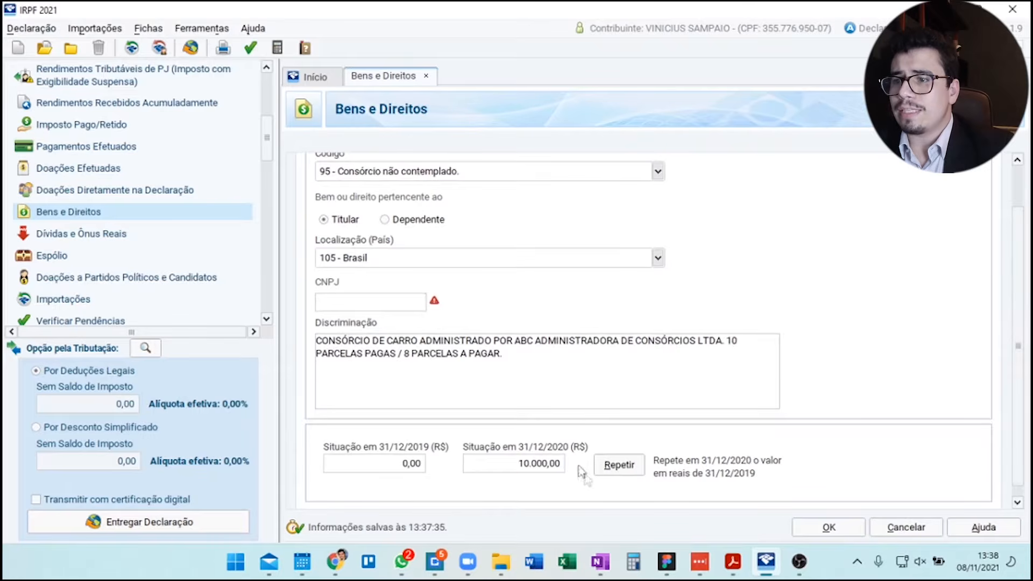
Set the consortium's value on 31/12/2019 to 10.000,00 and on 31/12/2020 to 0,00, and save the item.
{"action": "left_click", "coordinate": [557, 468]}
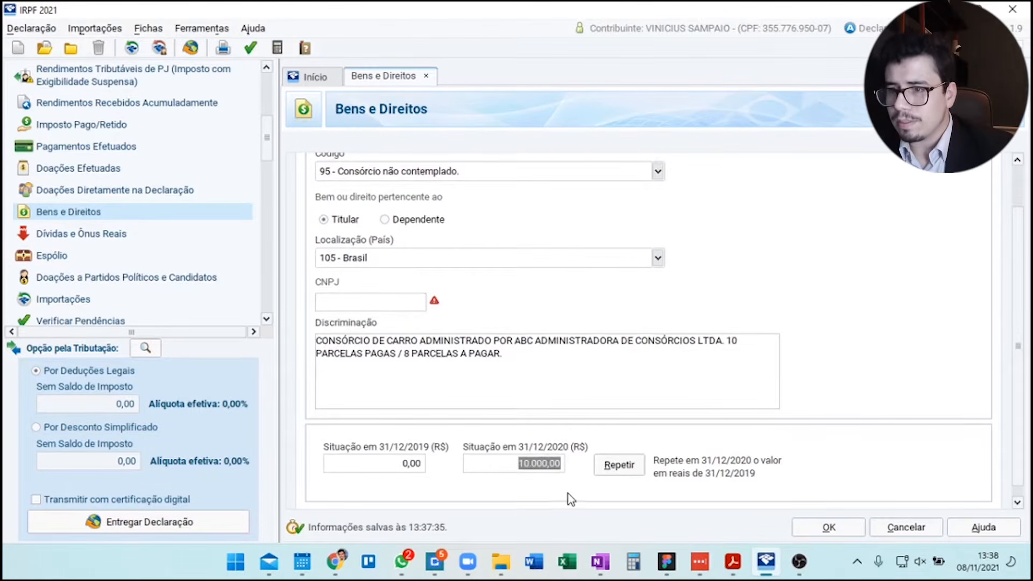
{"action": "key", "text": "BackSpace"}
{"action": "left_click", "coordinate": [422, 464]}
{"action": "type", "text": "10000"}
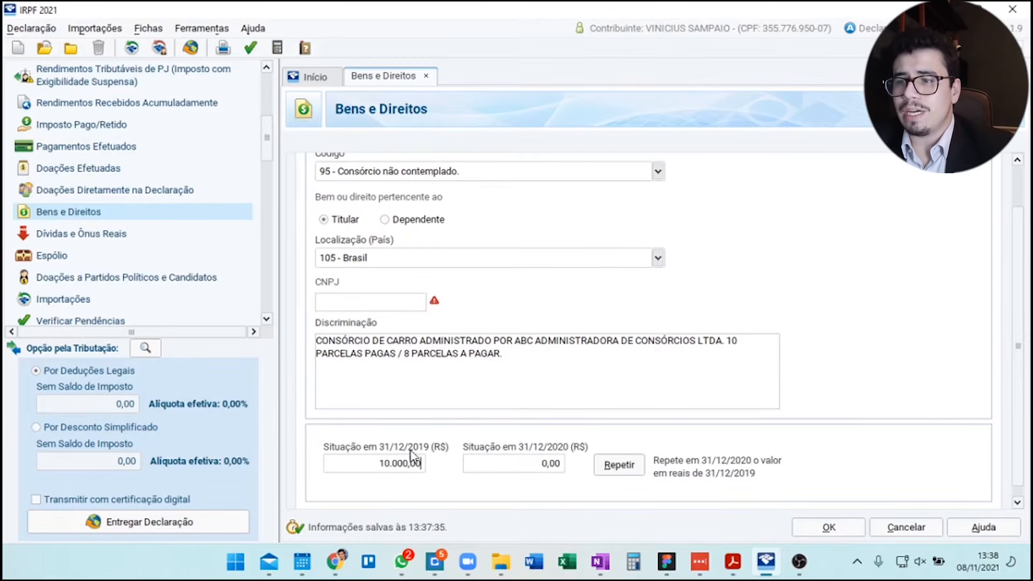
{"action": "left_click", "coordinate": [557, 466]}
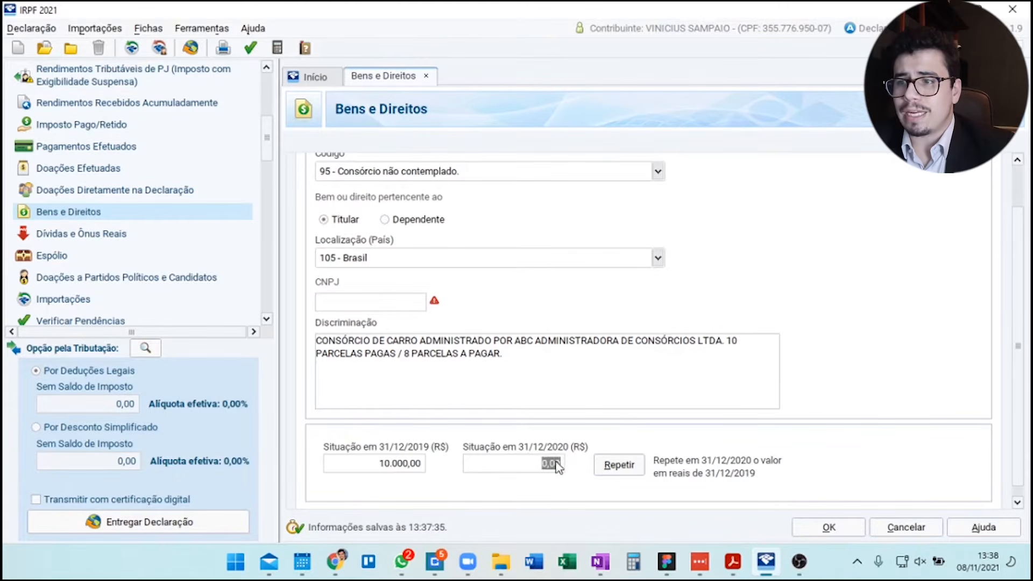
{"action": "left_click", "coordinate": [577, 380]}
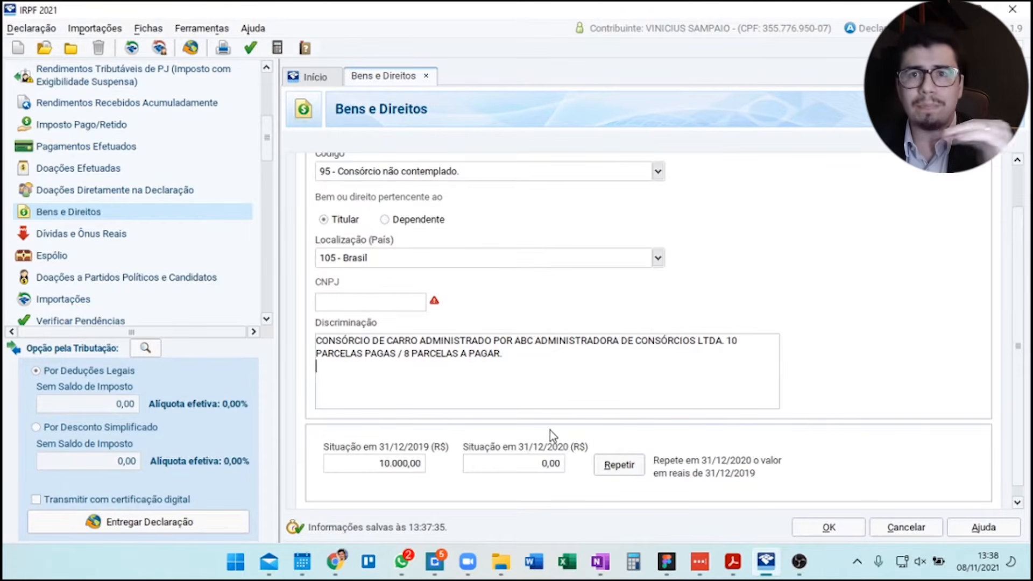
{"action": "left_click", "coordinate": [548, 462]}
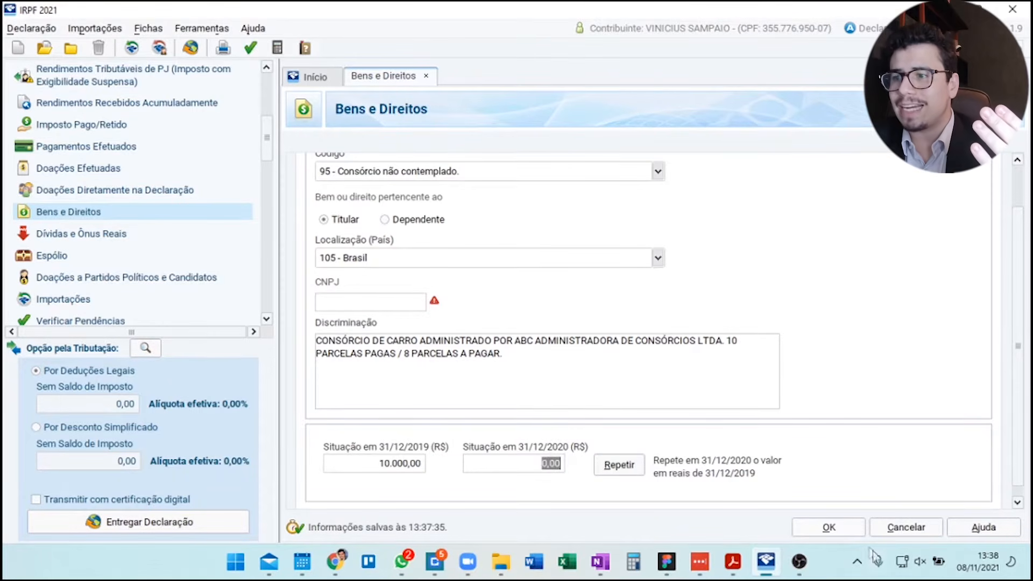
{"action": "left_click", "coordinate": [828, 527]}
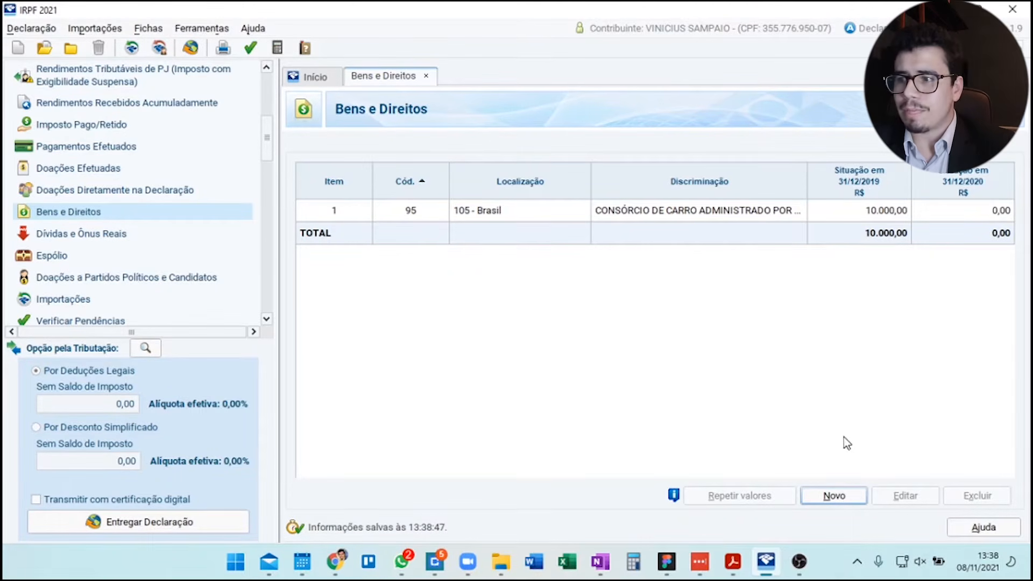
Create a new asset with code 21 - Veículo automotor terrestre.
{"action": "left_click", "coordinate": [845, 497]}
{"action": "left_click", "coordinate": [649, 225]}
{"action": "type", "text": "APAR"}
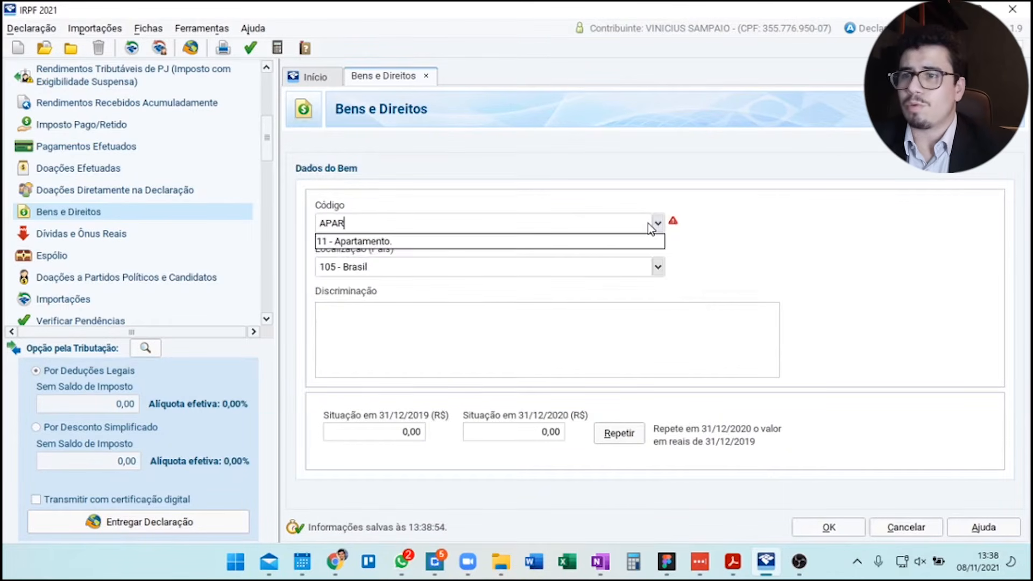
{"action": "key", "text": "BackSpace"}
{"action": "key", "text": "BackSpace"}
{"action": "key", "text": "BackSpace"}
{"action": "type", "text": "AU"}
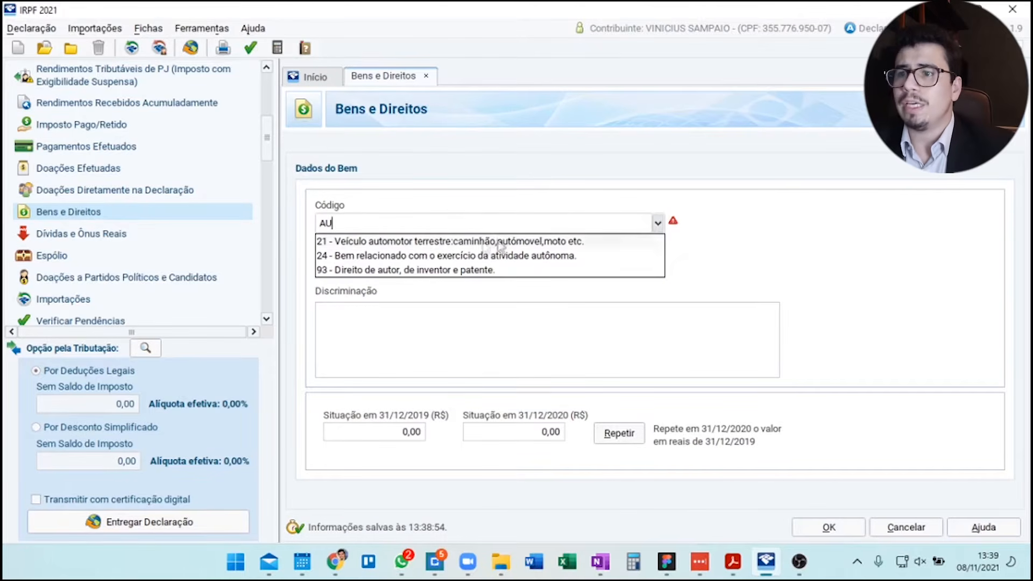
{"action": "left_click", "coordinate": [496, 241]}
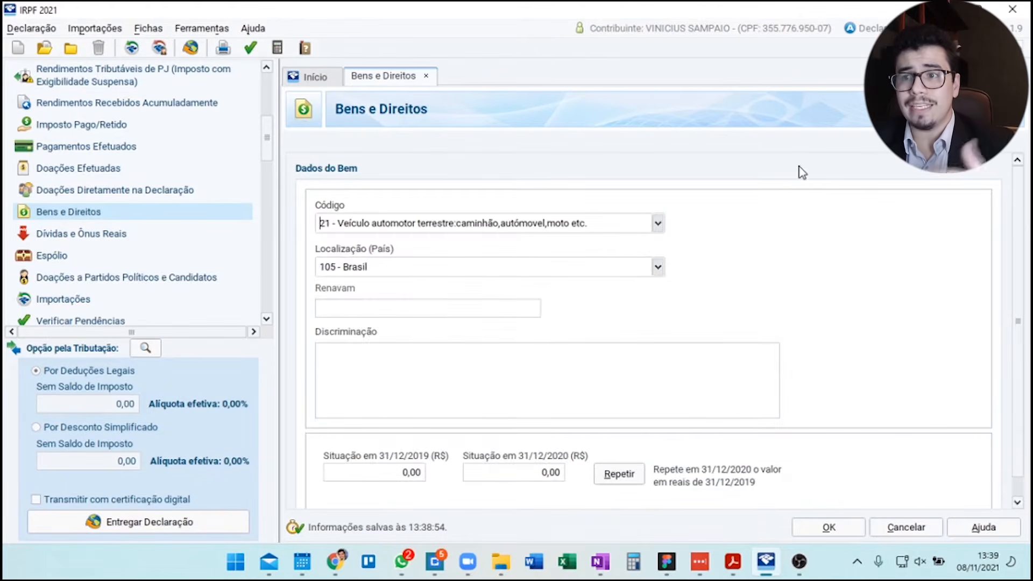
Enter the vehicle's description: CARRO NISSAN KICKS ACTIVE S 1.6 16V FLEX AUT., acquired on 03/12/2020 through consortium with ABC ADMINISTRADORA DE CONSÓRCIOS LTDA.
{"action": "left_click", "coordinate": [388, 368]}
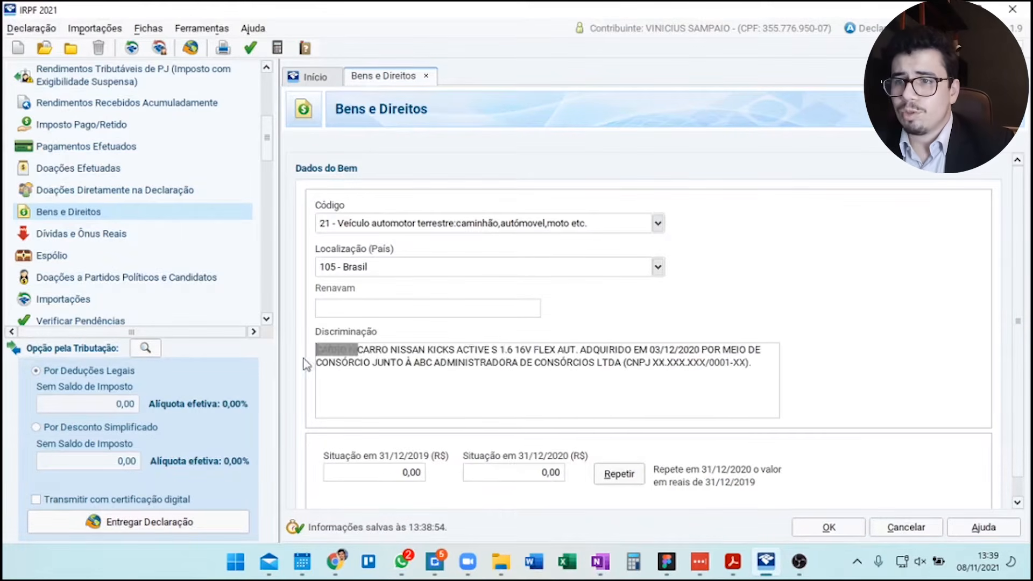
{"action": "key", "text": "BackSpace"}
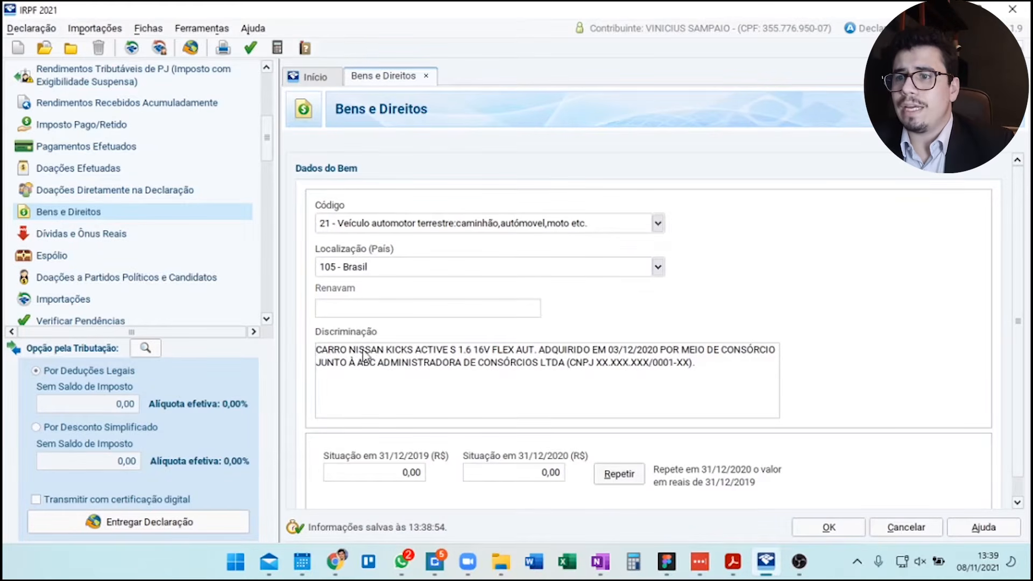
Review the car model, acquisition date, purchase by consortium, and administrator with its CNPJ in the vehicle's description.
{"action": "left_click_drag", "start_coordinate": [359, 350], "coordinate": [486, 343]}
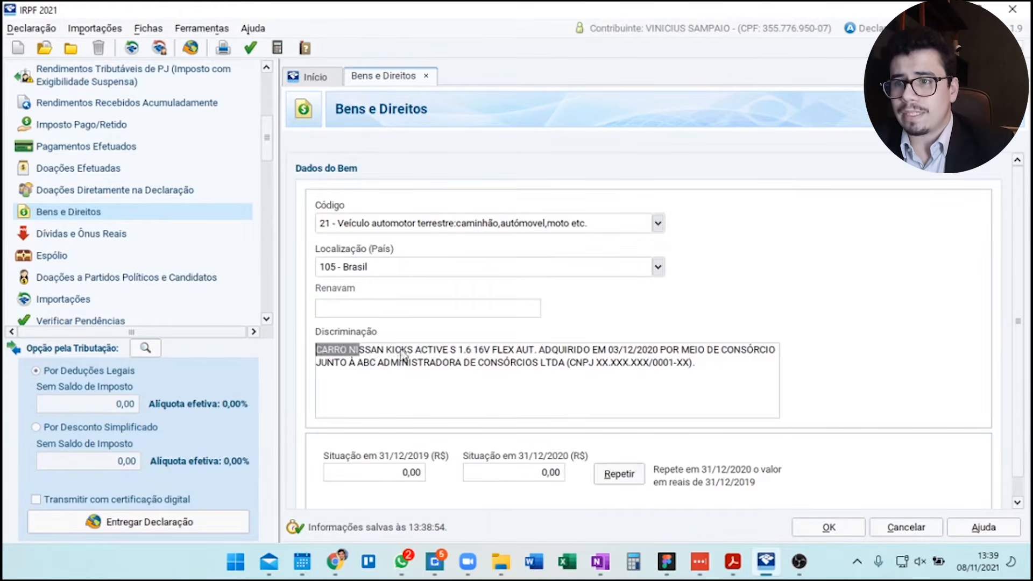
{"action": "left_click", "coordinate": [359, 350]}
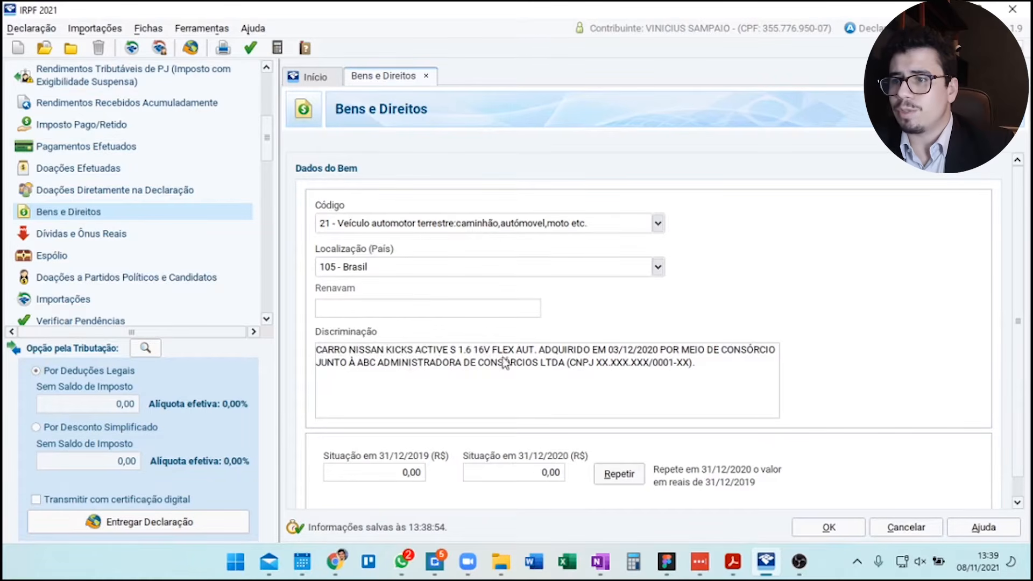
{"action": "left_click_drag", "start_coordinate": [568, 350], "coordinate": [680, 350]}
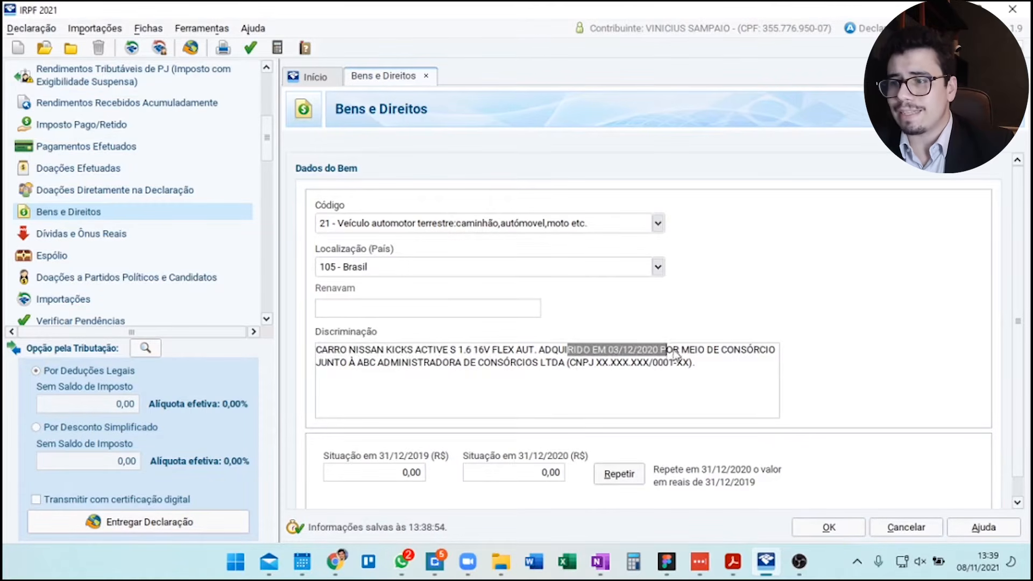
{"action": "left_click", "coordinate": [716, 369]}
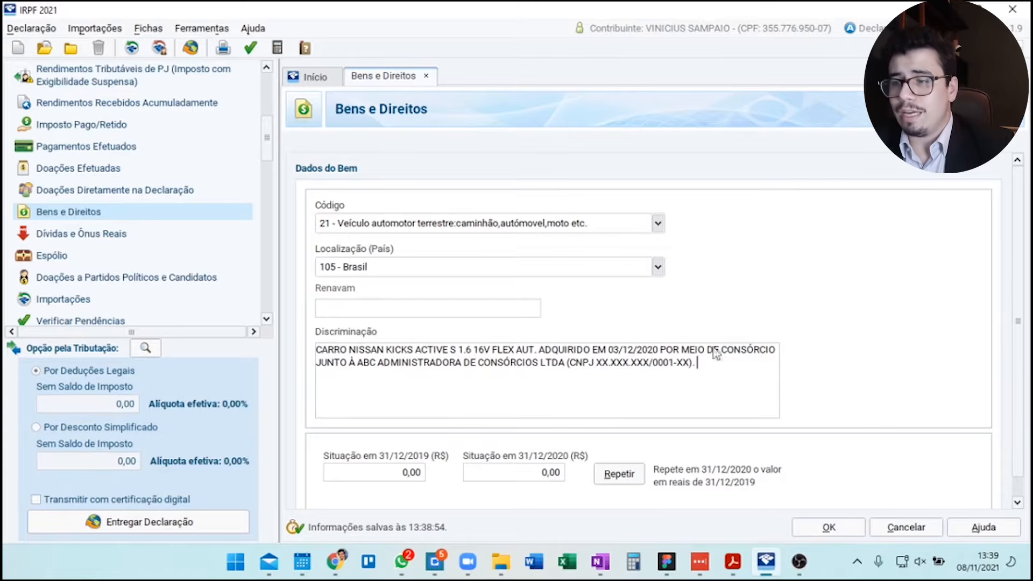
{"action": "left_click_drag", "start_coordinate": [660, 350], "coordinate": [781, 358]}
{"action": "left_click", "coordinate": [745, 372]}
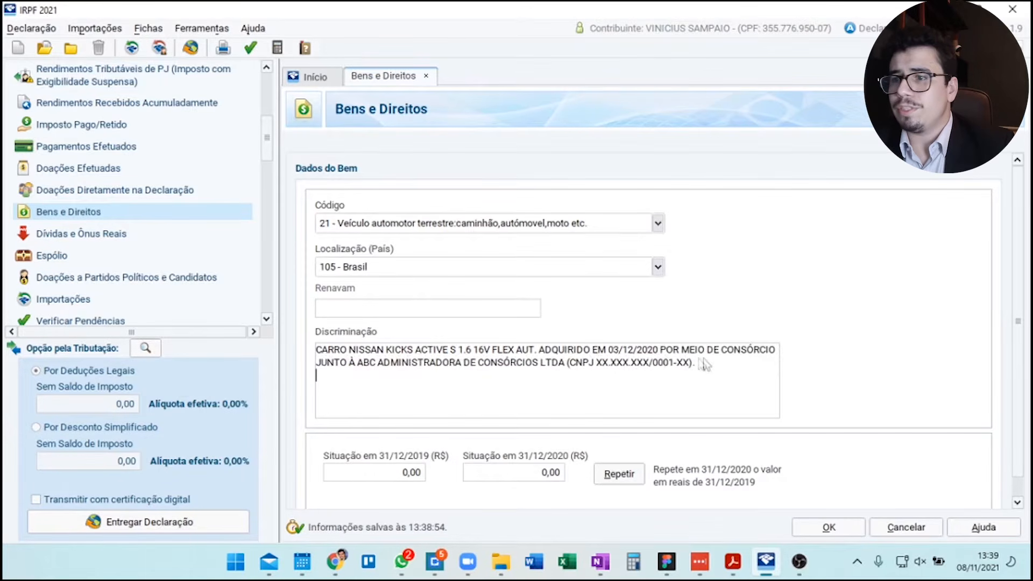
{"action": "left_click_drag", "start_coordinate": [358, 365], "coordinate": [699, 368]}
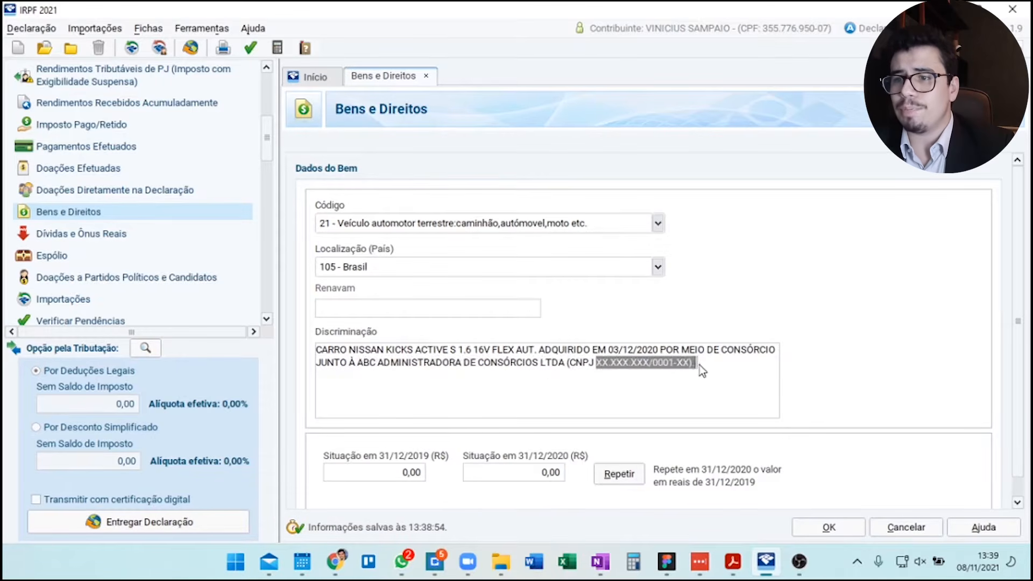
{"action": "left_click", "coordinate": [673, 393]}
Set the vehicle's value on 31/12/2019 to 10.000,00 and on 31/12/2020 to 25.000,00, and save the asset.
{"action": "left_click", "coordinate": [420, 473]}
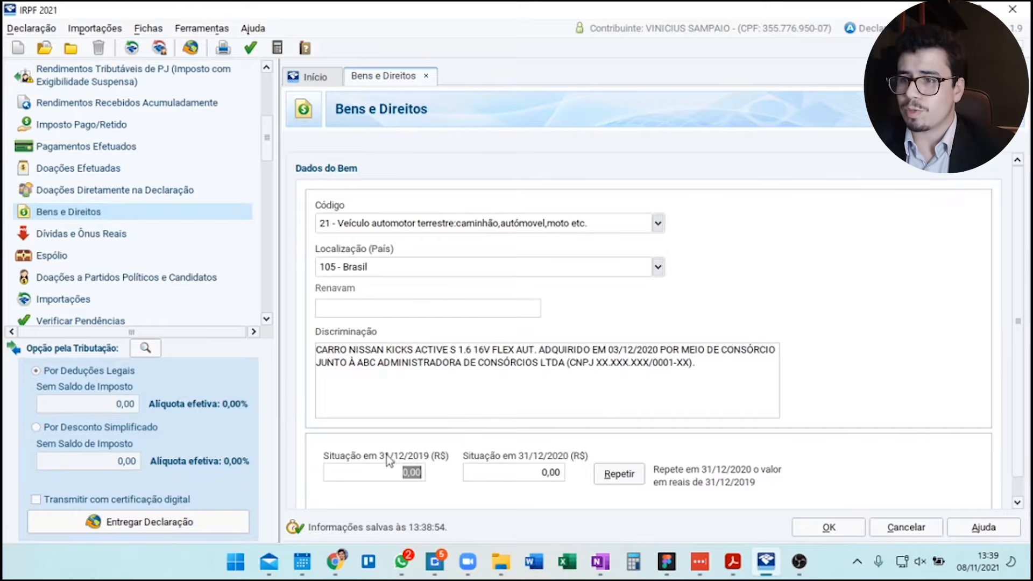
{"action": "left_click", "coordinate": [562, 476]}
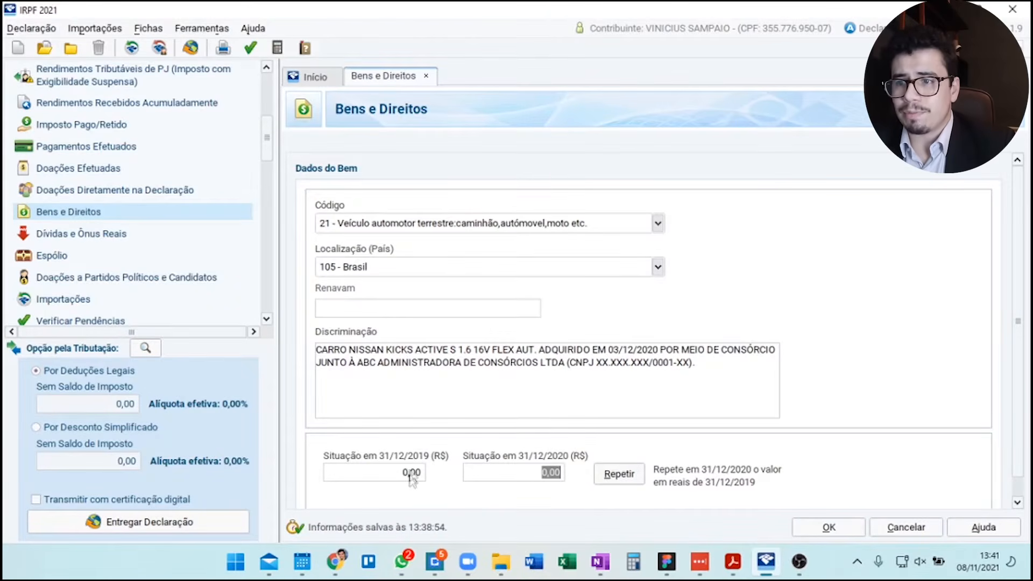
{"action": "left_click", "coordinate": [421, 479]}
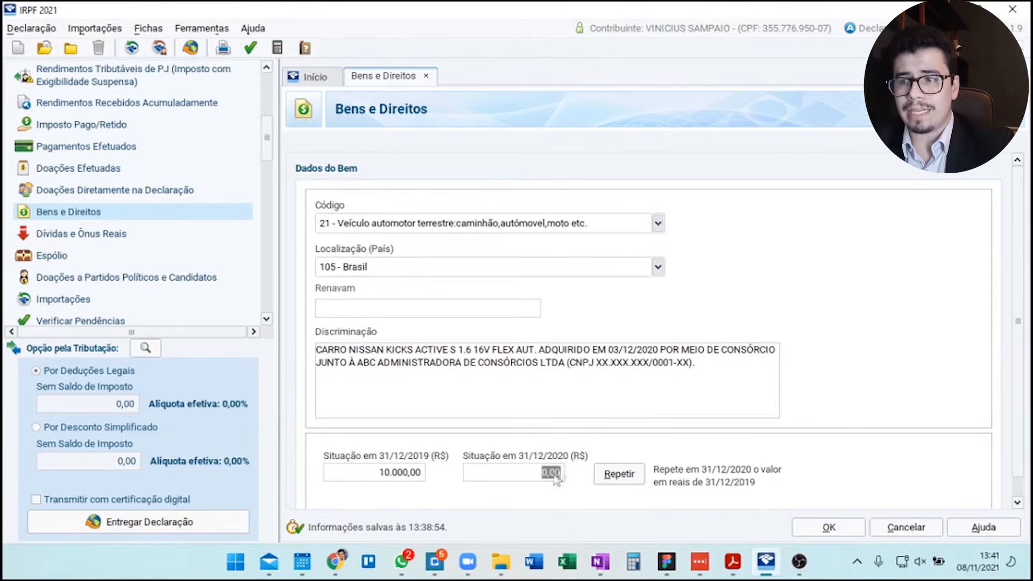
{"action": "type", "text": "25000"}
{"action": "key", "text": "Tab"}
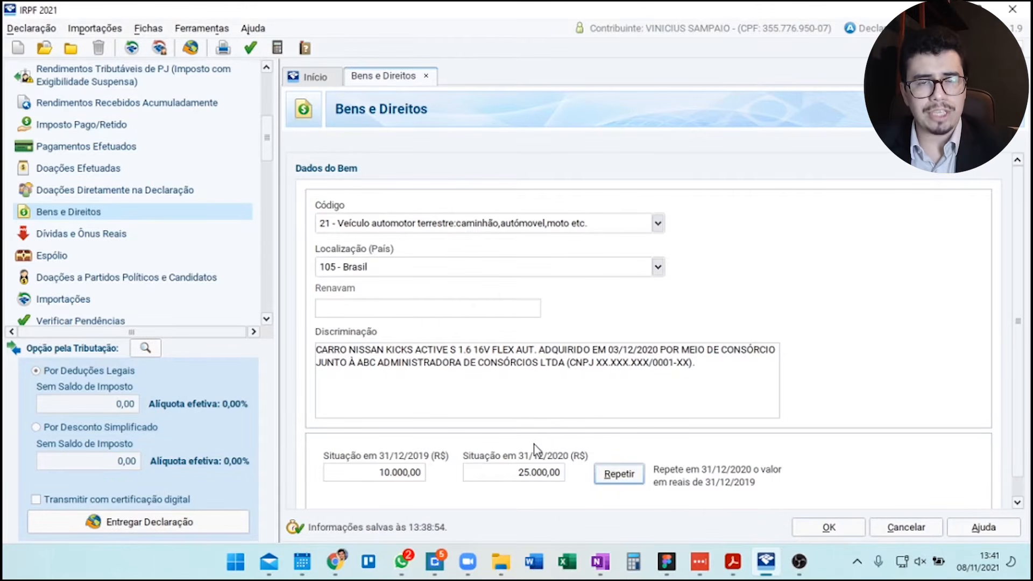
{"action": "left_click", "coordinate": [834, 529]}
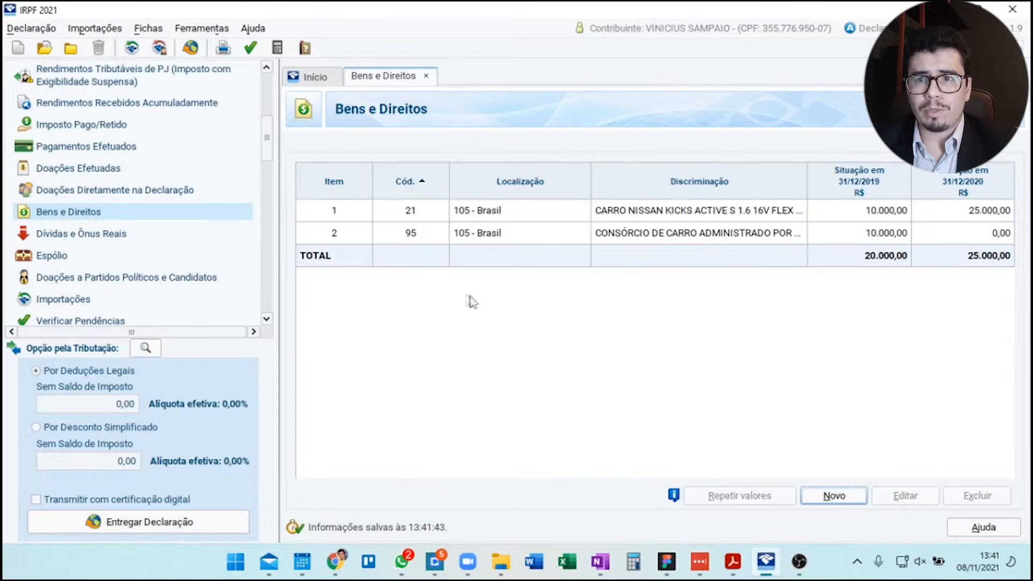
{"action": "left_click", "coordinate": [102, 211]}
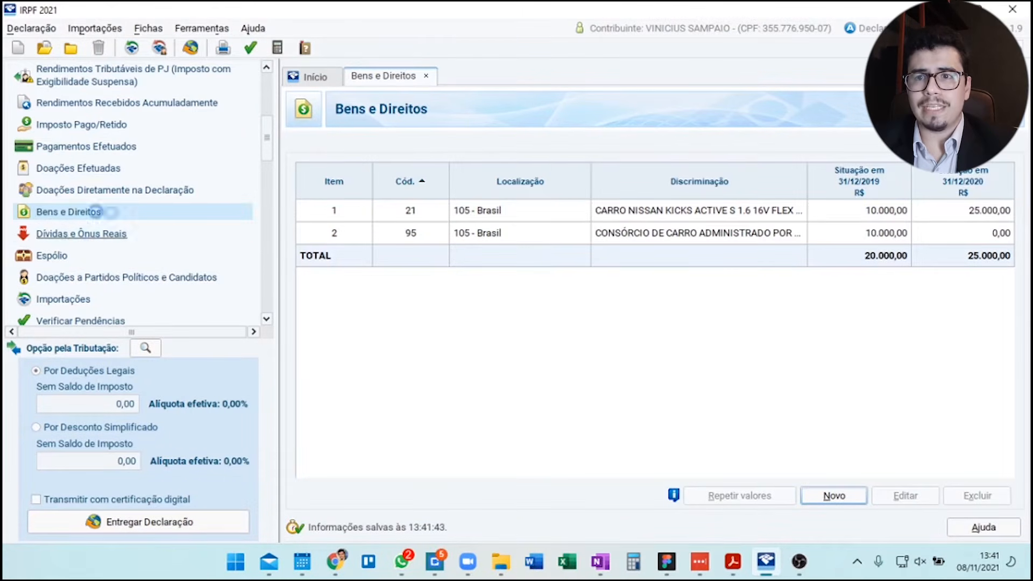
{"action": "left_click", "coordinate": [81, 234]}
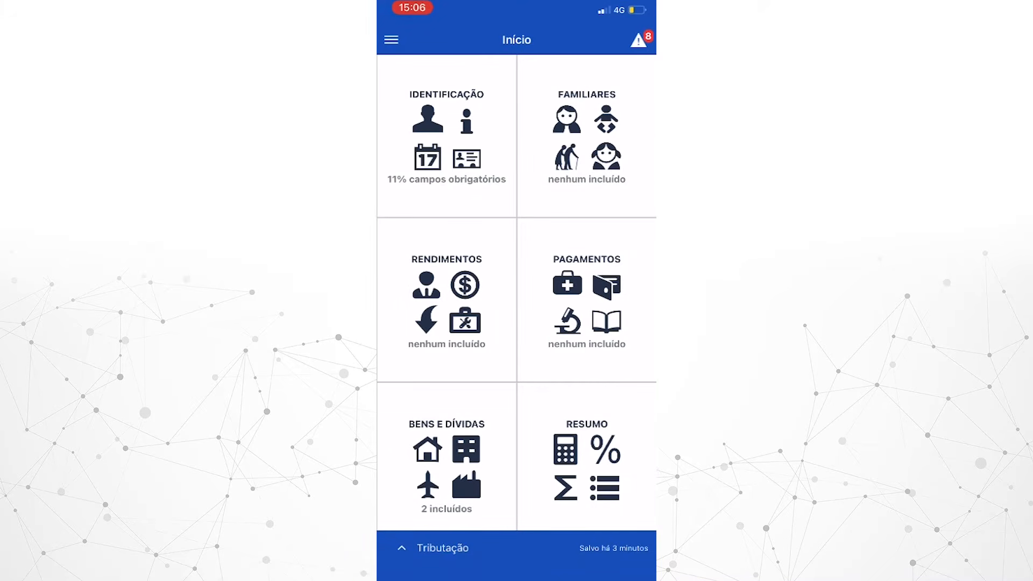
Open the Bens e Dívidas section of the declaration in the mobile tax app.
{"action": "left_click", "coordinate": [446, 466]}
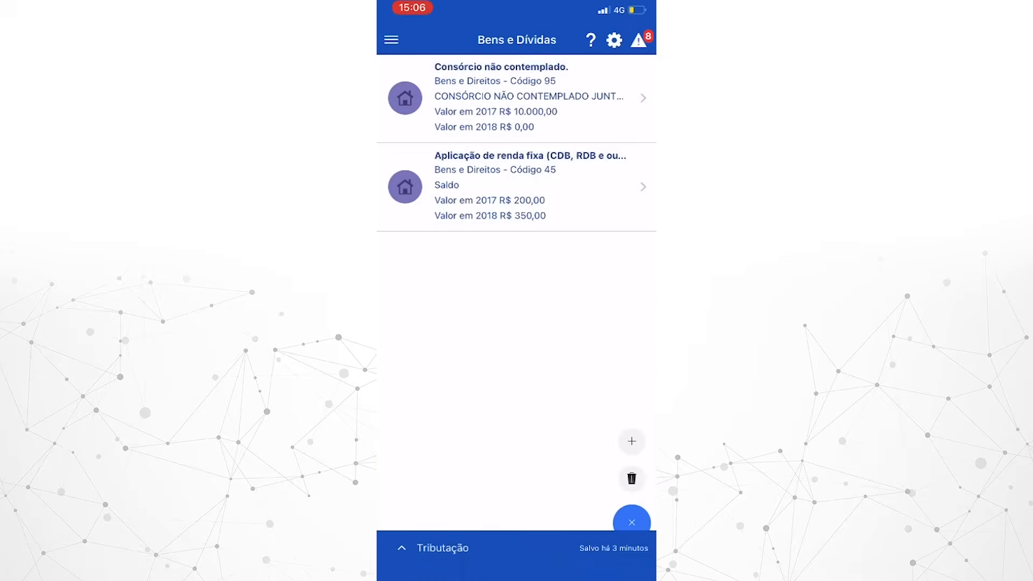
{"action": "left_click", "coordinate": [631, 441]}
{"action": "left_click", "coordinate": [428, 207]}
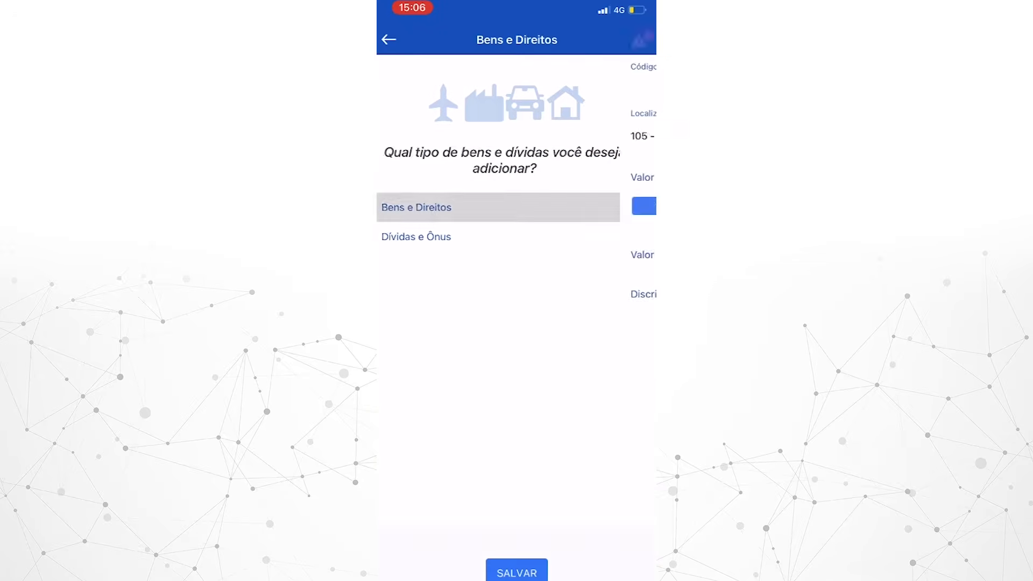
{"action": "left_click", "coordinate": [388, 39]}
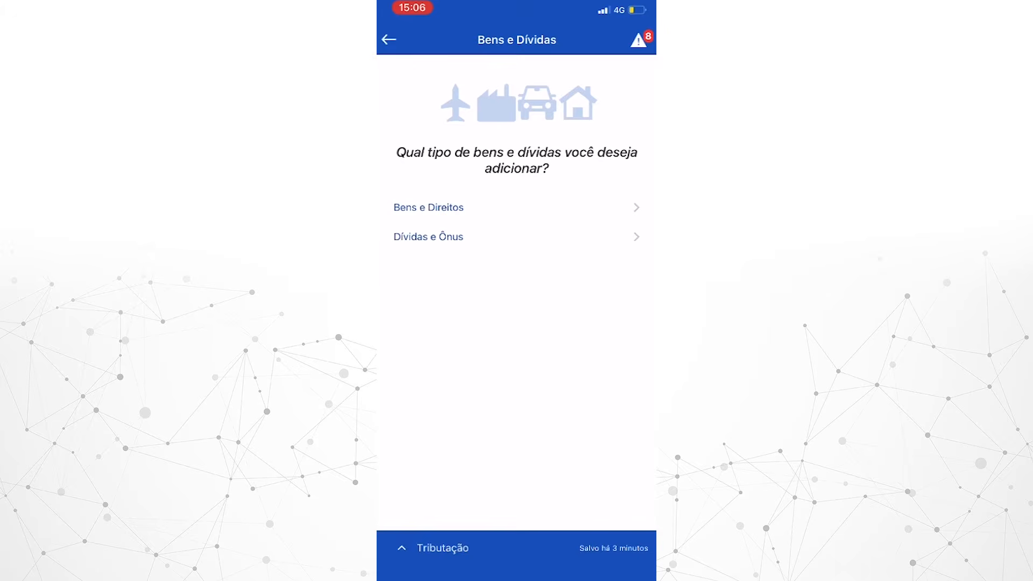
{"action": "left_click", "coordinate": [389, 40]}
Open the code 95 Consórcio não contemplado asset, keep its 31/12/2018 value at 0,00, and save it.
{"action": "left_click", "coordinate": [517, 98]}
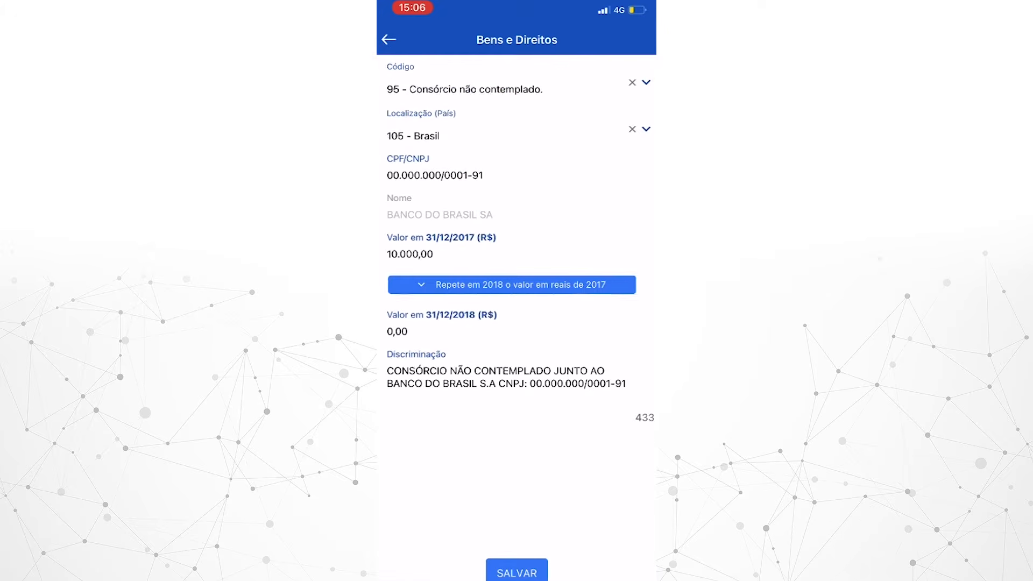
{"action": "scroll", "coordinate": [517, 323], "scroll_direction": "down", "scroll_amount": 1}
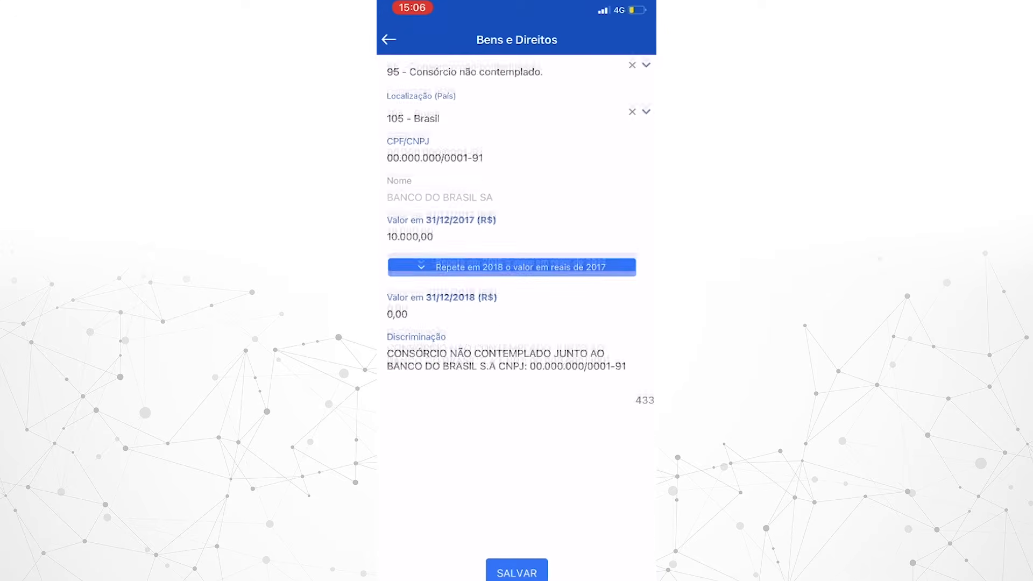
{"action": "left_click", "coordinate": [409, 331]}
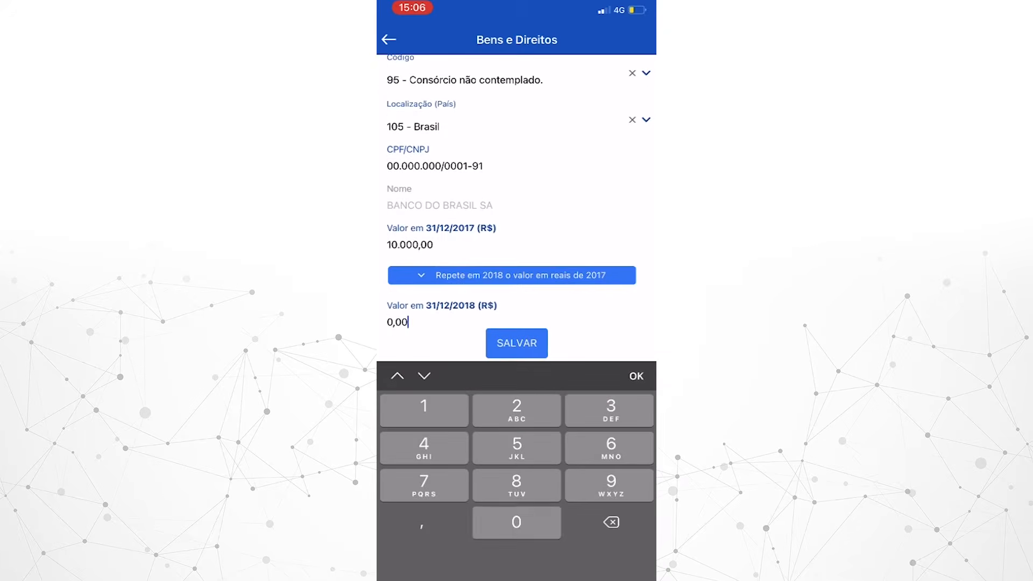
{"action": "left_click", "coordinate": [516, 342]}
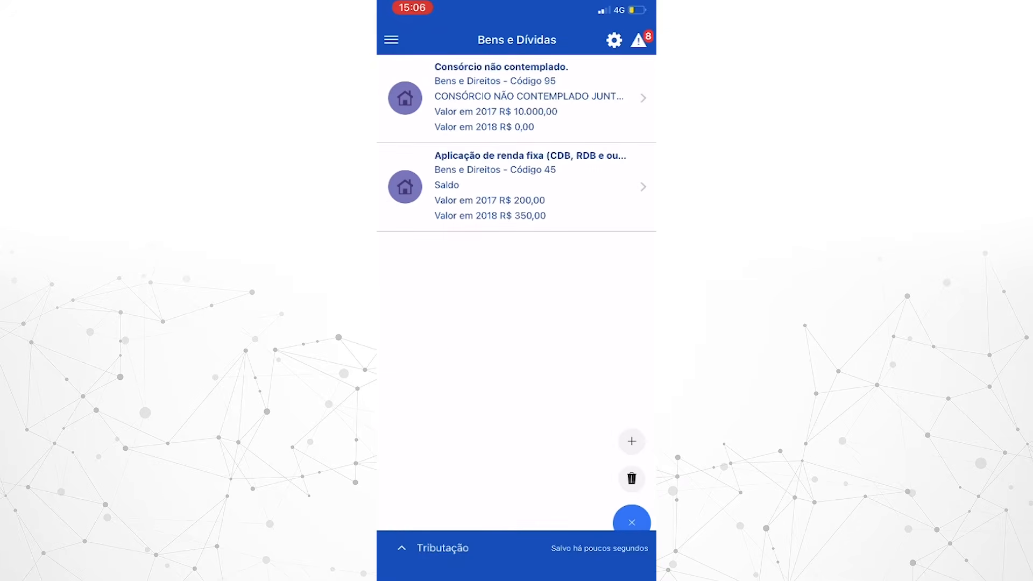
Add a new Bens e Direitos asset with code 21 - Veículo automotor terrestre.
{"action": "left_click", "coordinate": [632, 441]}
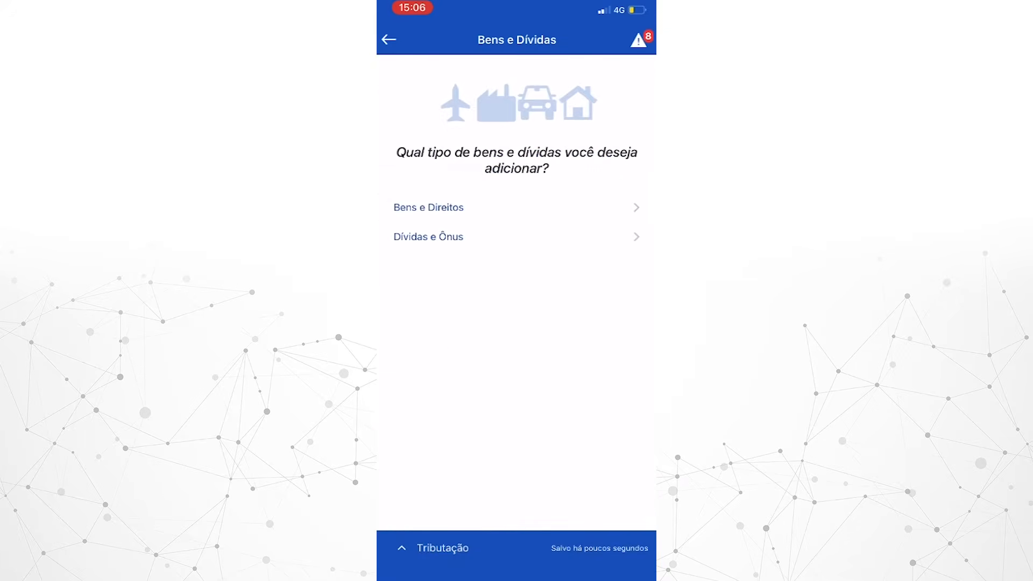
{"action": "left_click", "coordinate": [517, 205]}
{"action": "left_click", "coordinate": [645, 82]}
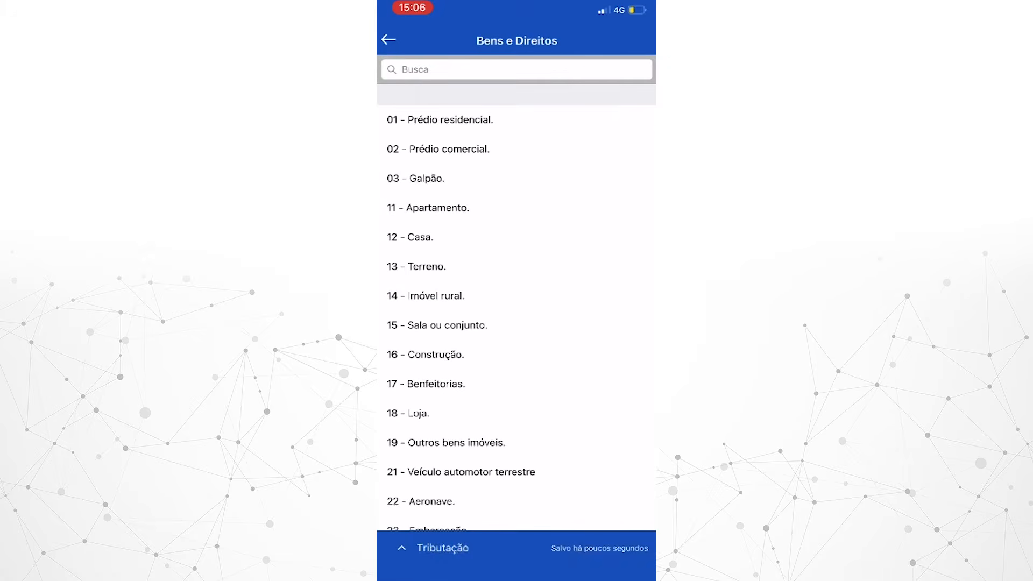
{"action": "left_click", "coordinate": [516, 69]}
{"action": "left_click", "coordinate": [393, 523]}
{"action": "type", "text": "21"}
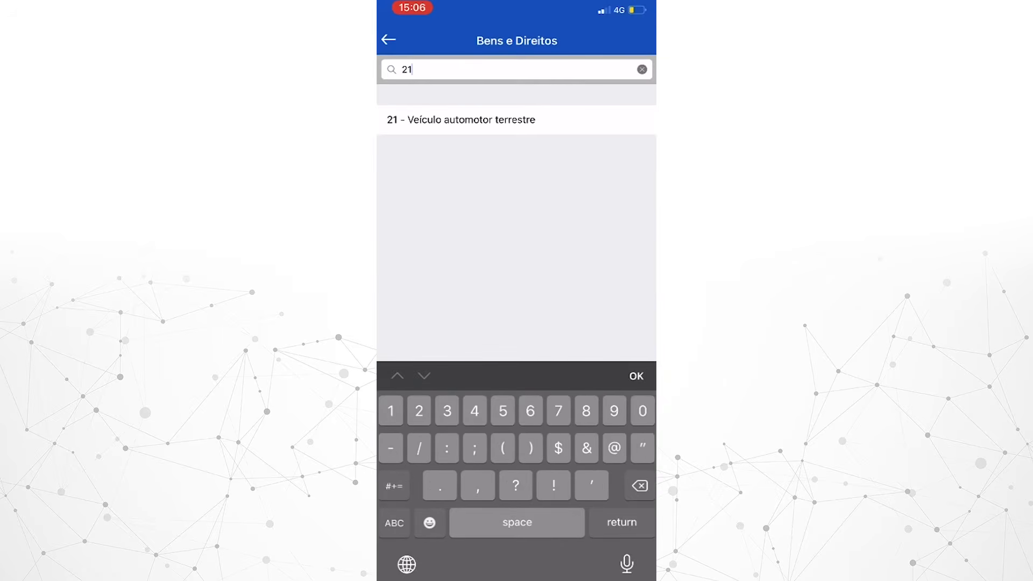
{"action": "left_click", "coordinate": [461, 120]}
Enter the description VEICULO MODELO NISSAN KICKS 1.6 PLACA XXX-0000 ADQUIRIDO EM XX/XX/XXXX POR MEIO DE CONSÓRCIO JUNTO AO BANCO DO BRASIL SA, followed by its CNPJ.
{"action": "left_click", "coordinate": [505, 352]}
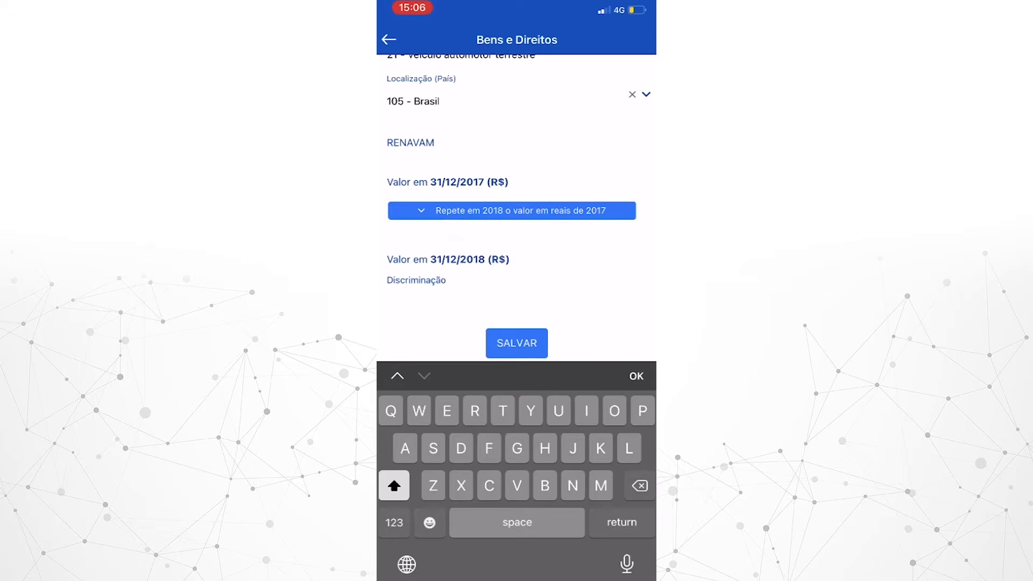
{"action": "left_click", "coordinate": [636, 376]}
{"action": "left_click", "coordinate": [505, 352]}
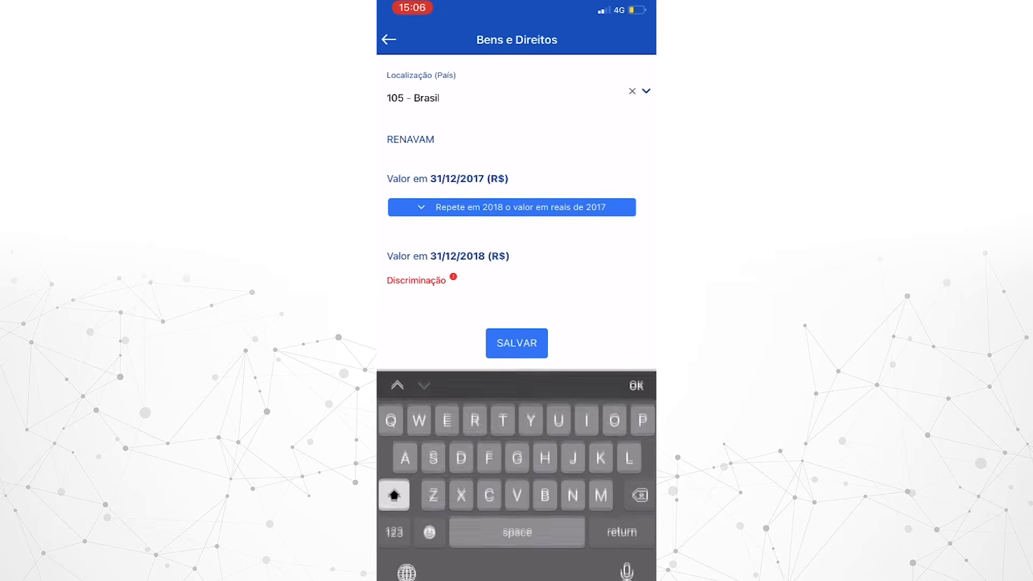
{"action": "left_click", "coordinate": [452, 282]}
{"action": "left_click", "coordinate": [405, 325]}
{"action": "left_click", "coordinate": [636, 376]}
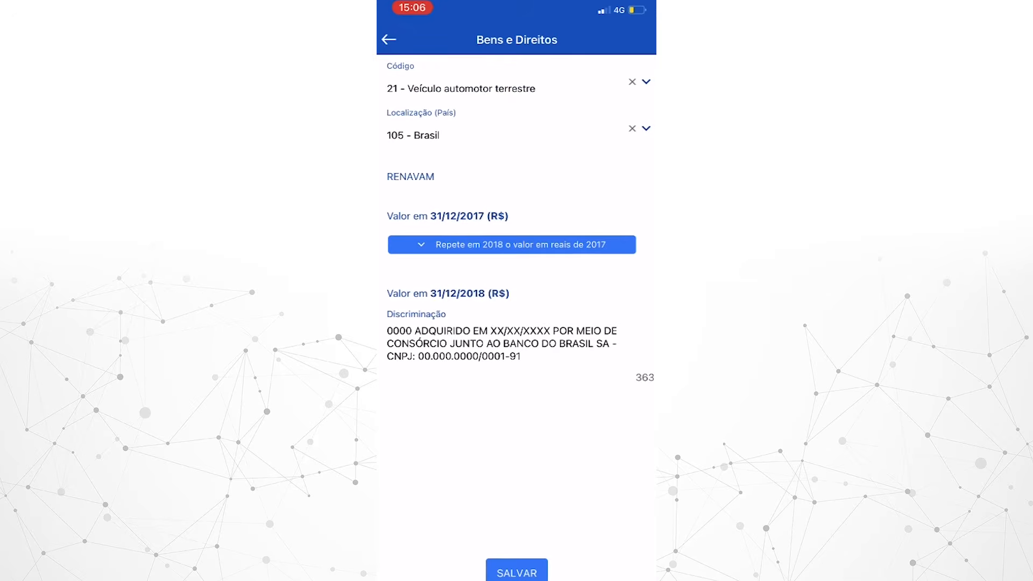
Set the vehicle's value on 31/12/2018 to 20.000,00 and save the asset.
{"action": "left_click", "coordinate": [446, 293]}
{"action": "type", "text": "20.000"}
{"action": "left_click", "coordinate": [516, 342]}
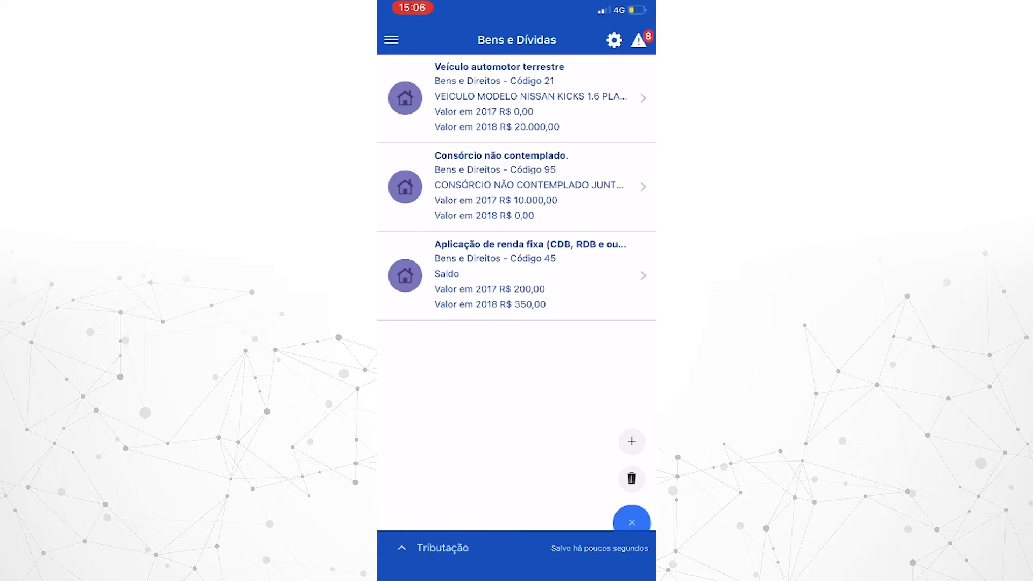
Open the saved Veículo automotor terrestre asset to review its details.
{"action": "left_click", "coordinate": [530, 97]}
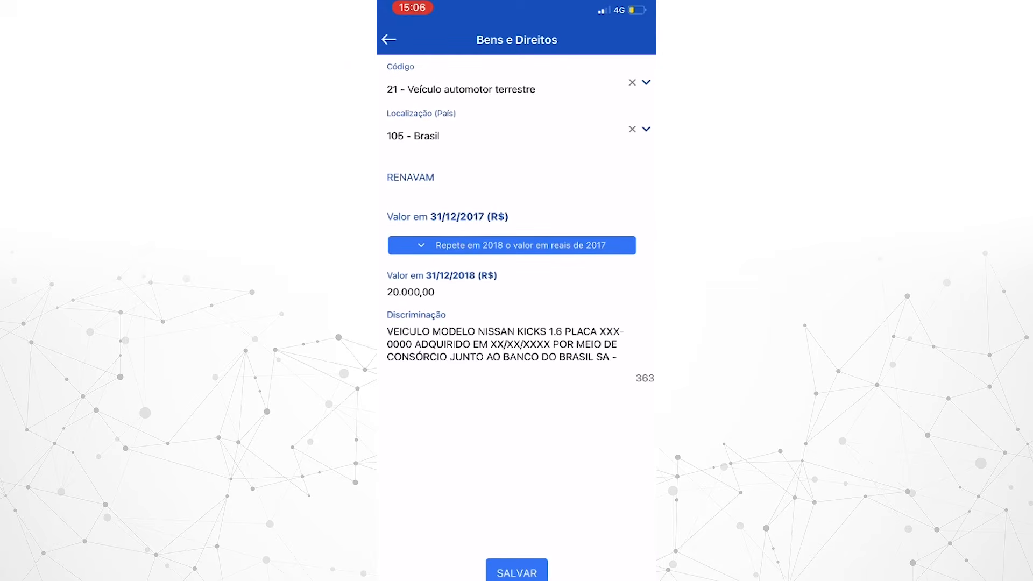